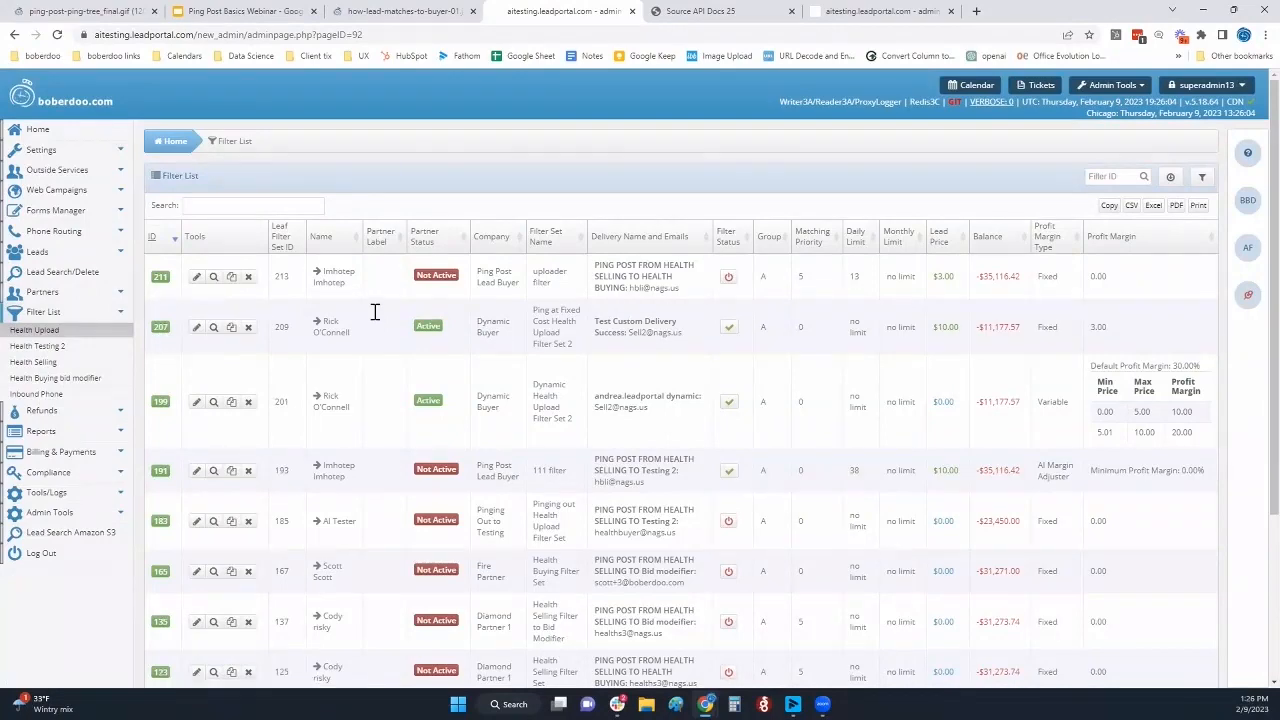
# Review the profit margins in the filter list and open the lead filter sets of the Fixed Price Buyer partner.
pyautogui.scroll(-1, 394, 277)
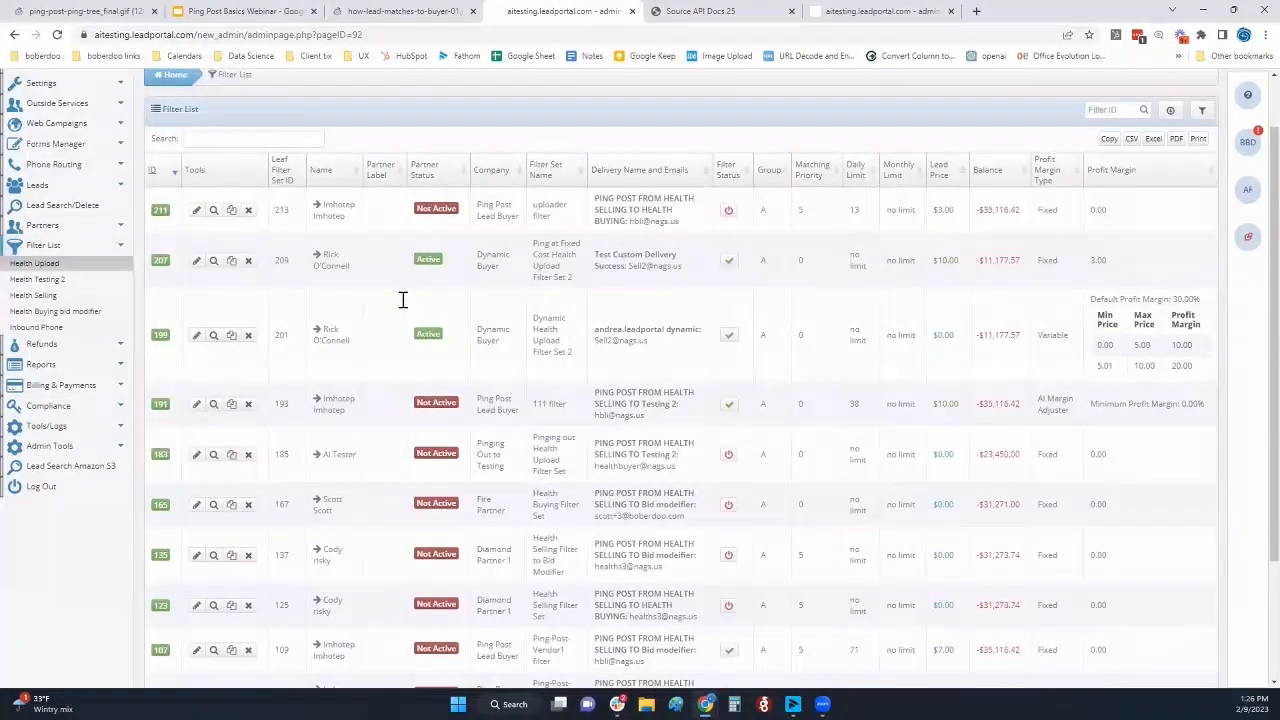
pyautogui.doubleClick(401, 372)
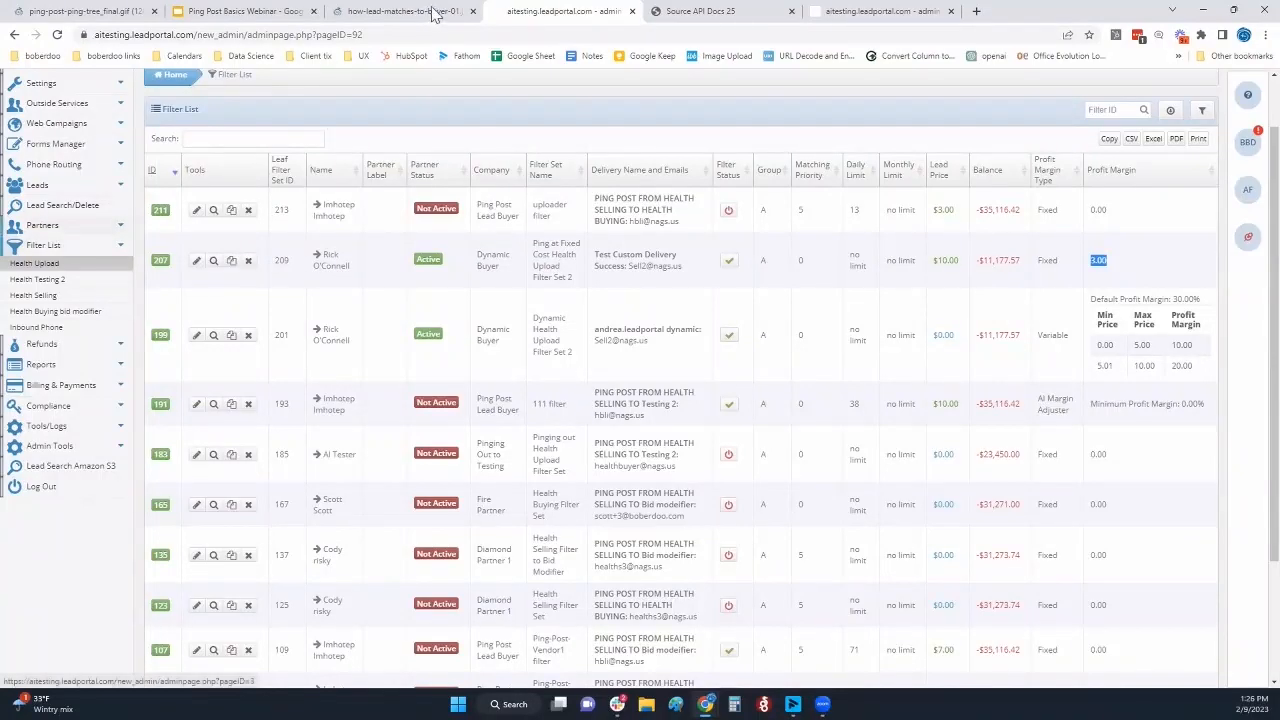
pyautogui.click(42, 225)
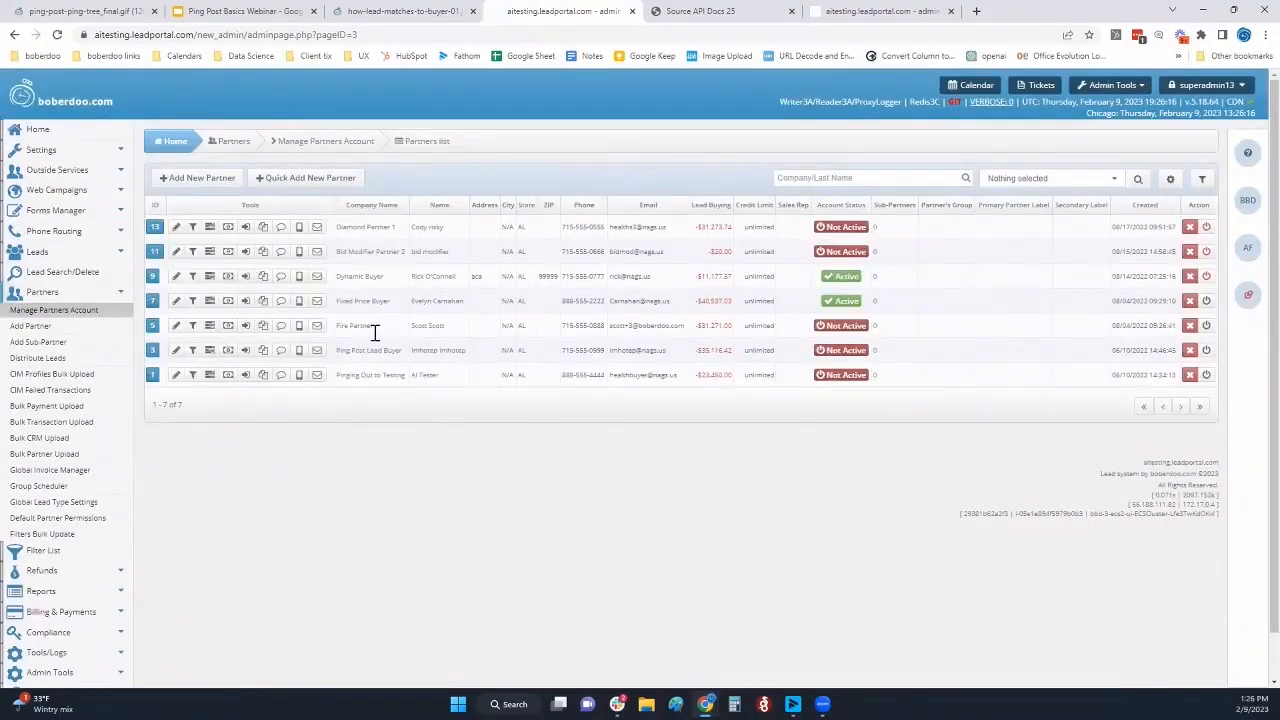
pyautogui.moveTo(391, 301); pyautogui.dragTo(336, 301)
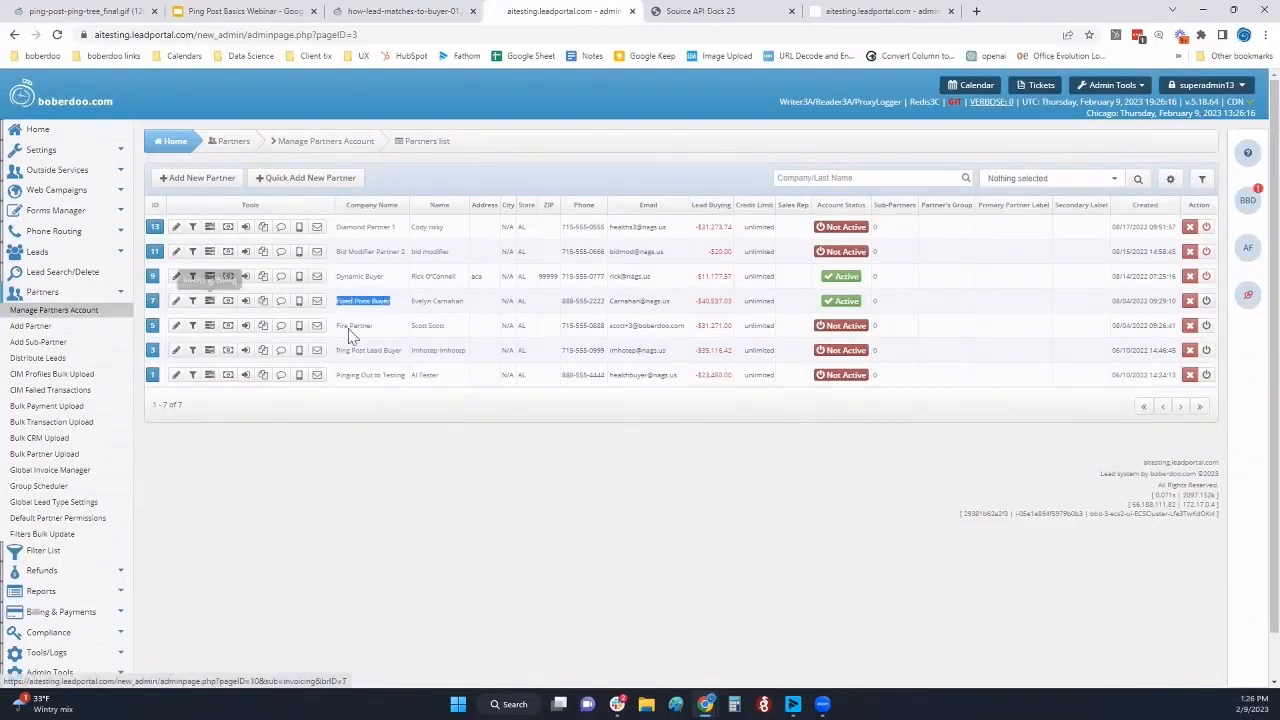
pyautogui.click(193, 300)
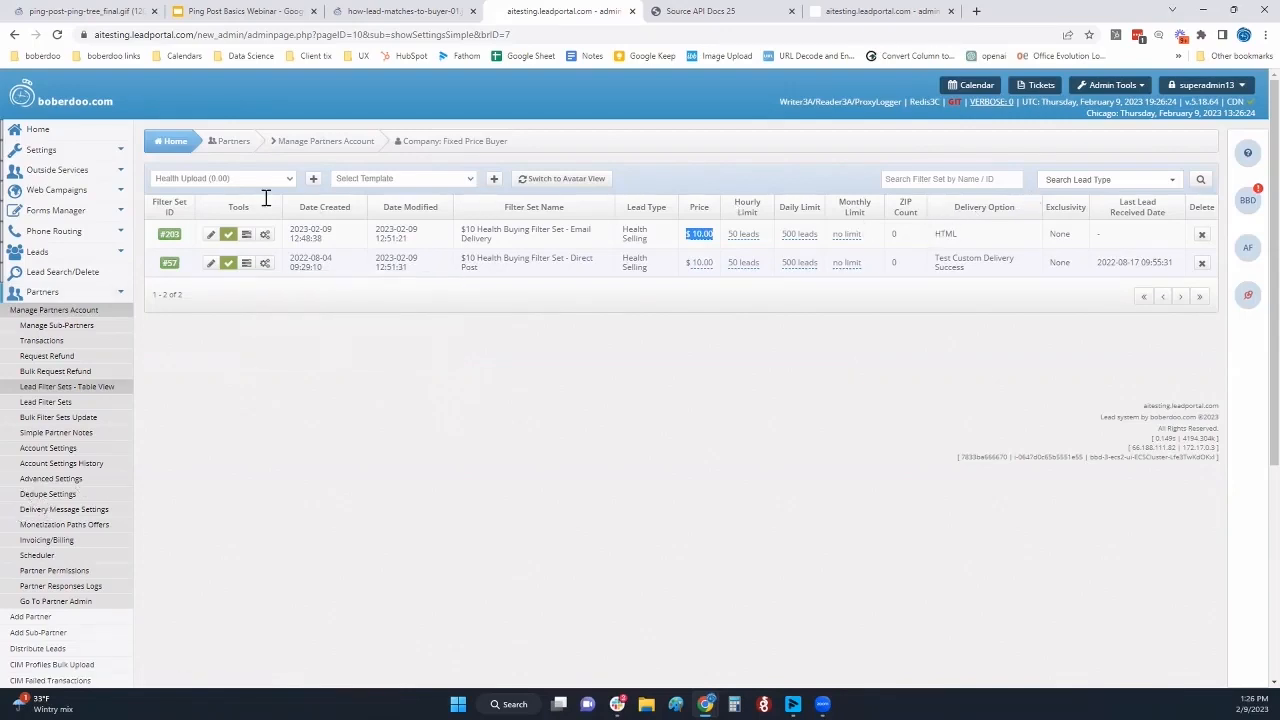
# Review the lead price, profit margin and delivery settings of the "$10 Health Buying Filter Set - Email Delivery" and close the editor.
pyautogui.click(211, 234)
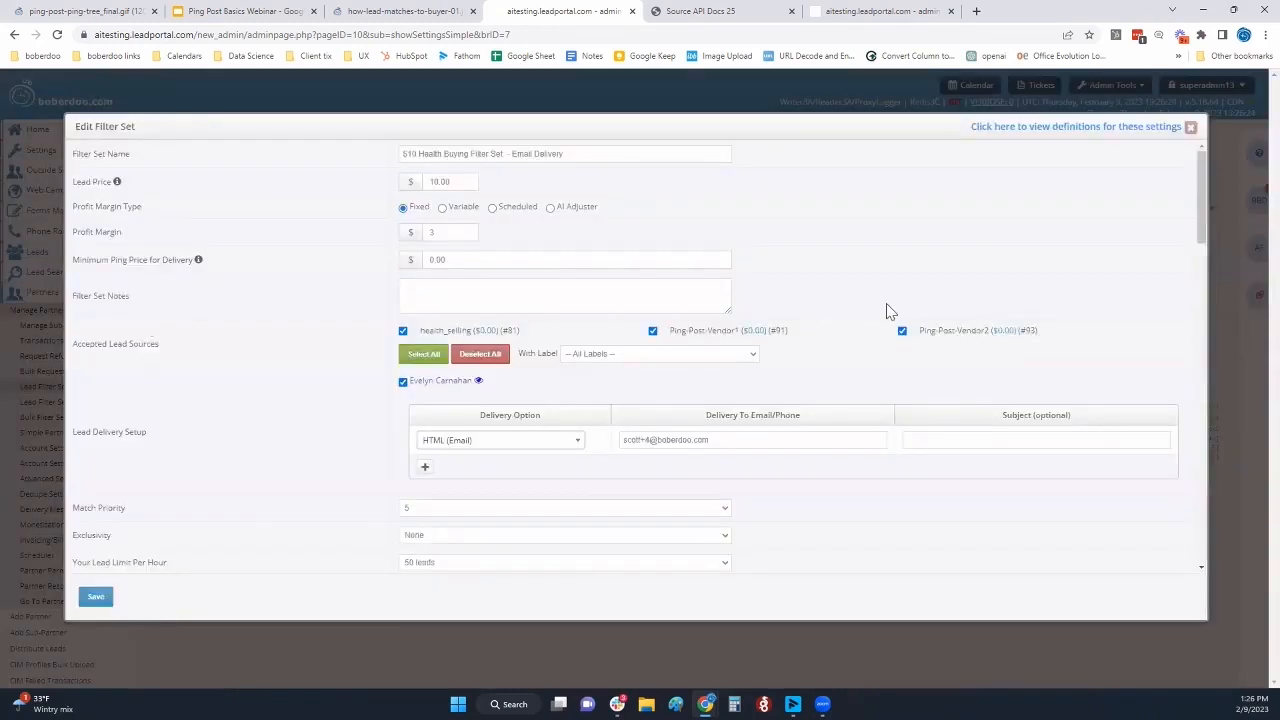
pyautogui.doubleClick(109, 207)
pyautogui.click(112, 183)
pyautogui.click(131, 211)
pyautogui.moveTo(131, 211); pyautogui.dragTo(34, 230)
pyautogui.write('3')
pyautogui.click(534, 259)
pyautogui.moveTo(602, 208); pyautogui.dragTo(705, 217)
pyautogui.click(790, 242)
pyautogui.press('Escape')
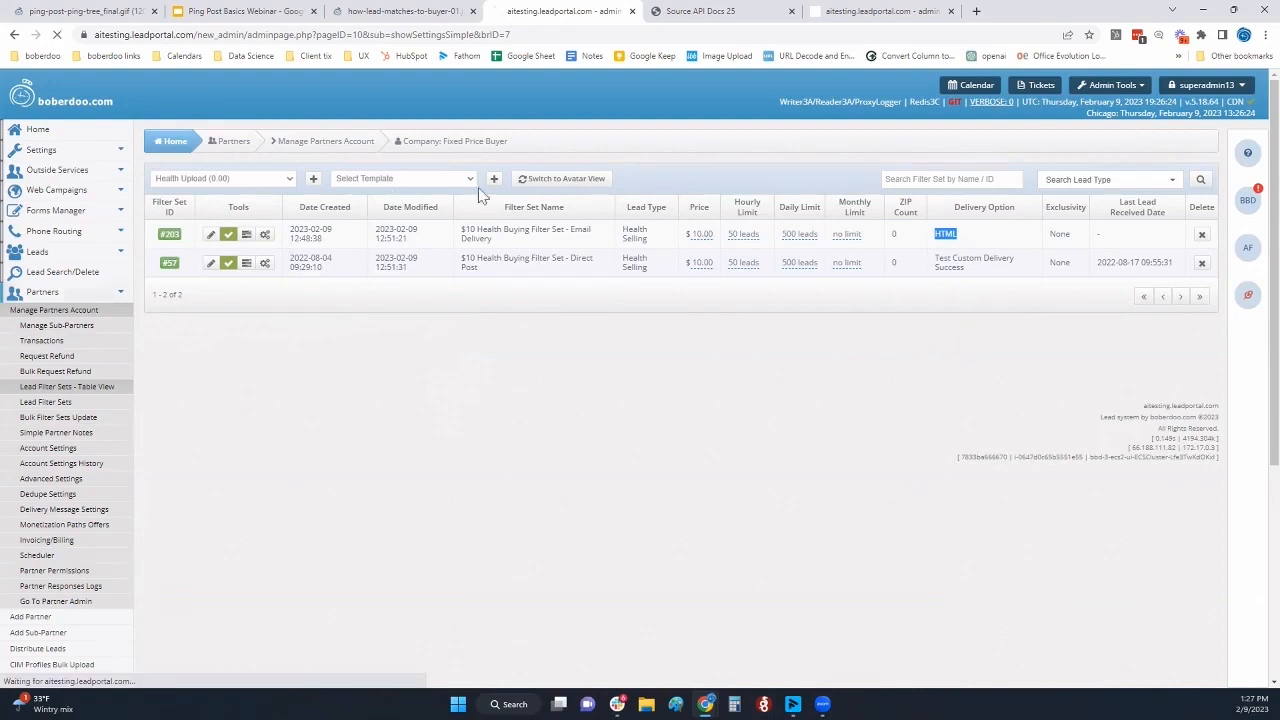
# Return to the partners list and open Dynamic Buyer's lead filter sets to compare the fixed-cost and dynamic ones.
pyautogui.click(408, 135)
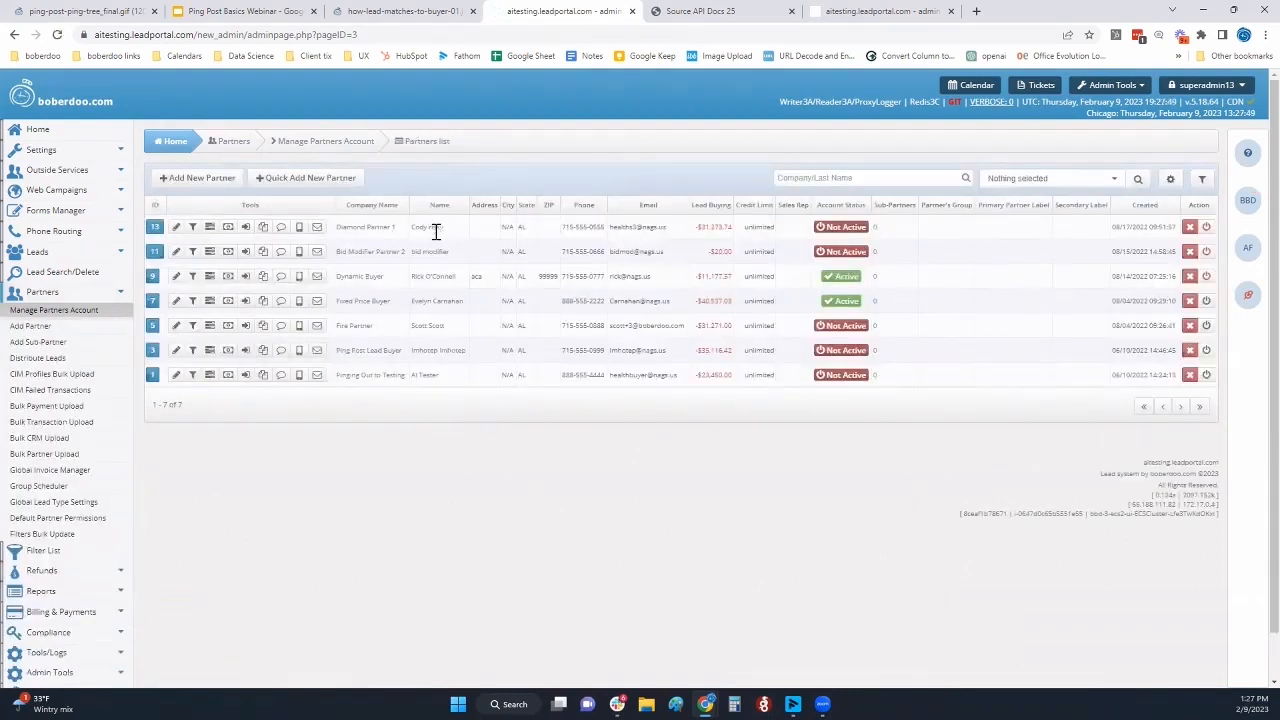
pyautogui.moveTo(385, 276); pyautogui.dragTo(336, 276)
pyautogui.click(193, 276)
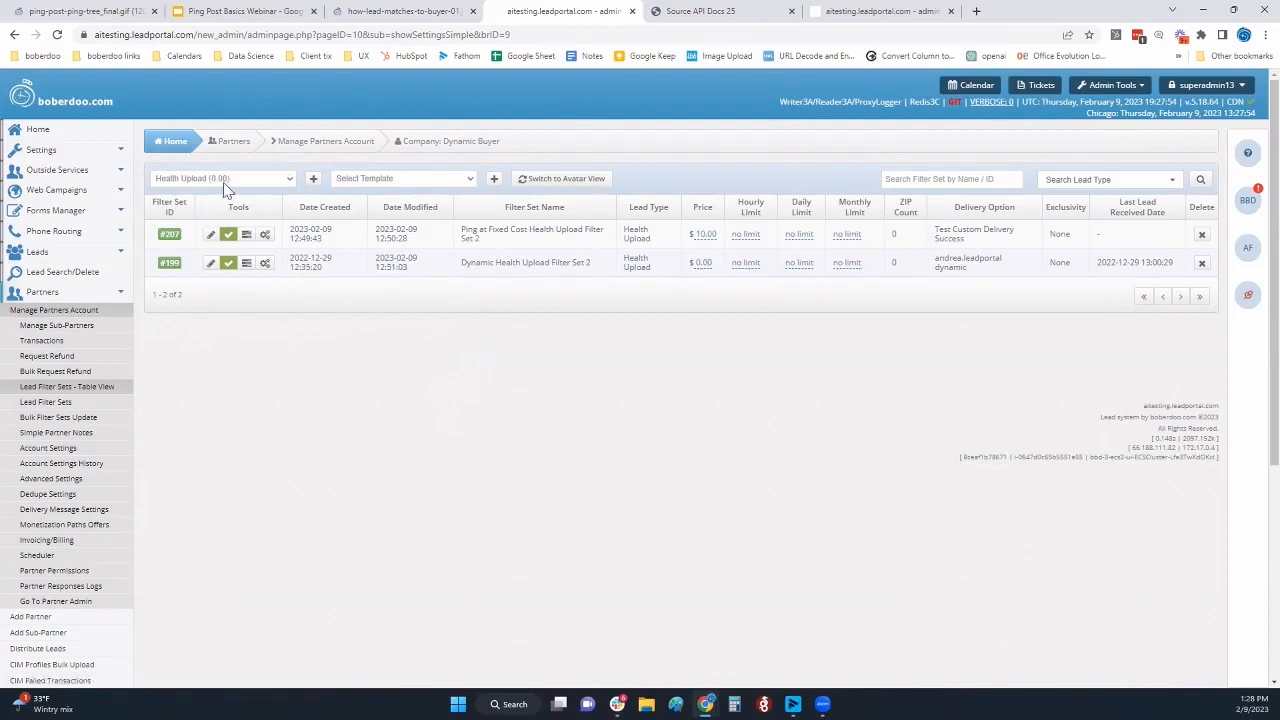
pyautogui.moveTo(592, 263)
pyautogui.mouseDown()
pyautogui.moveTo(460, 263)
pyautogui.moveTo(450, 231)
pyautogui.moveTo(527, 231)
pyautogui.mouseUp()
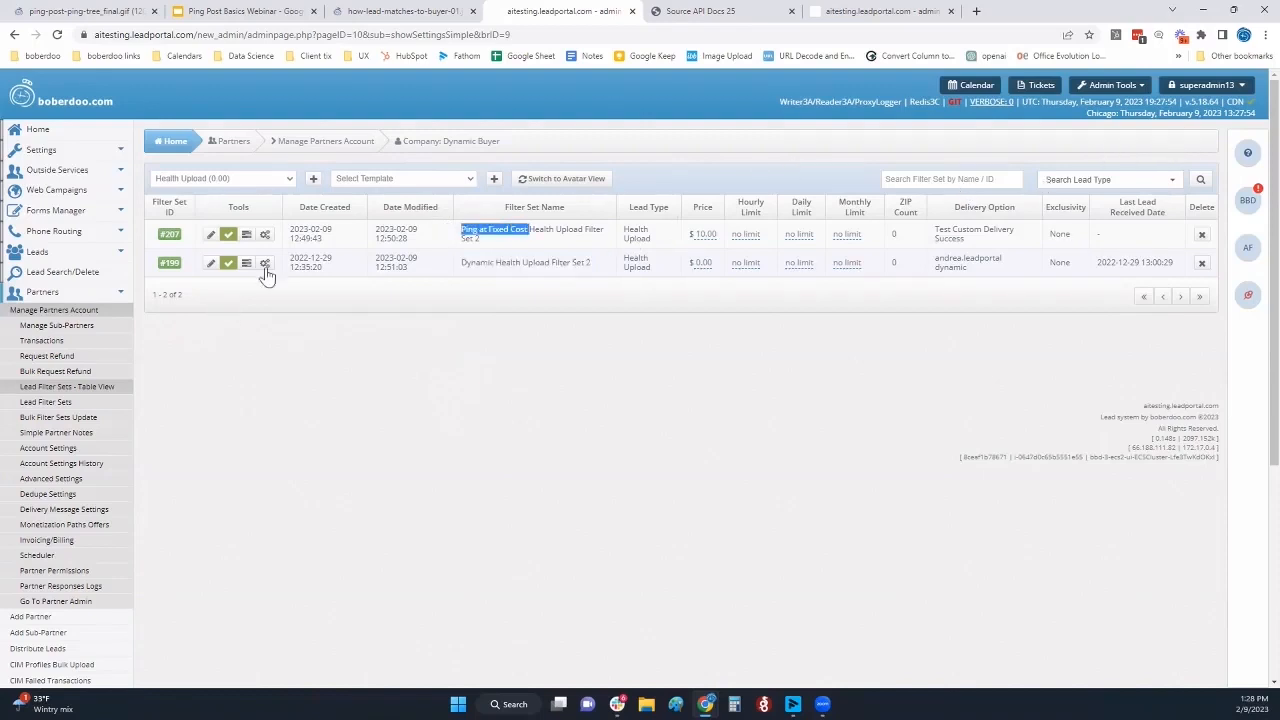
pyautogui.tripleClick(563, 256)
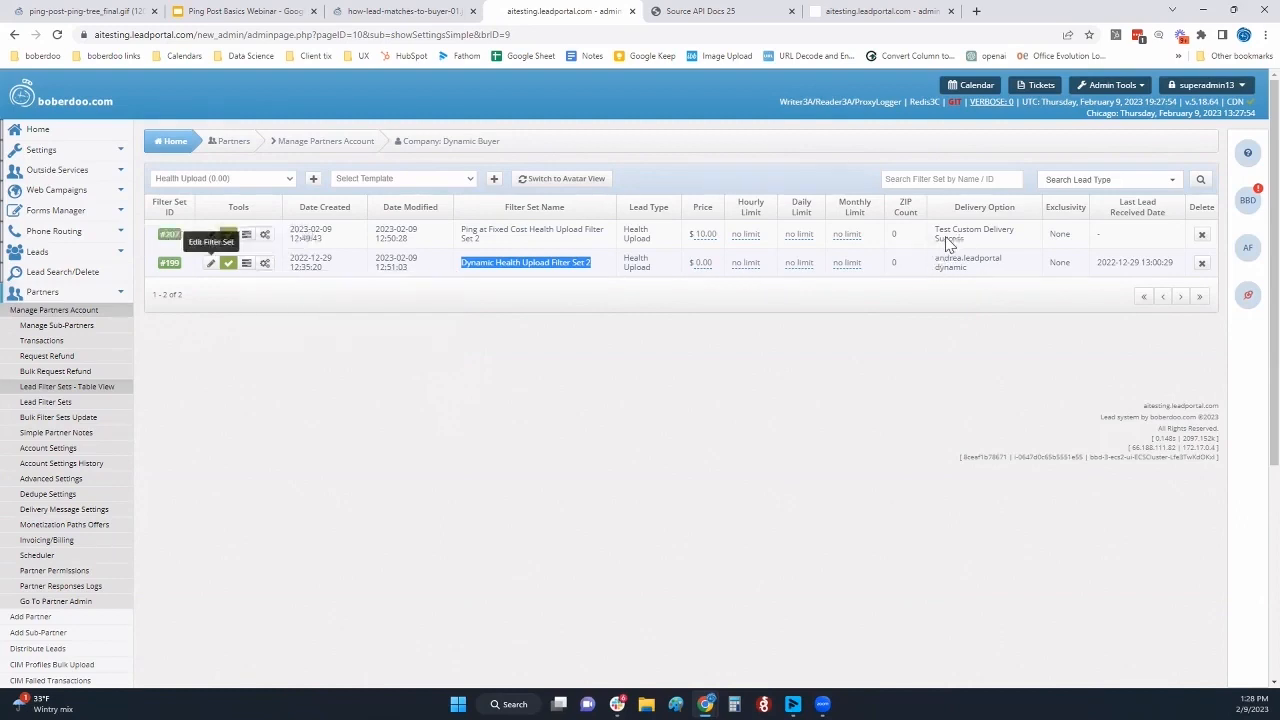
# Open Dynamic Health Upload Filter Set 2 for editing and examine its lead price and the Scheduled and Variable profit margin types.
pyautogui.click(211, 263)
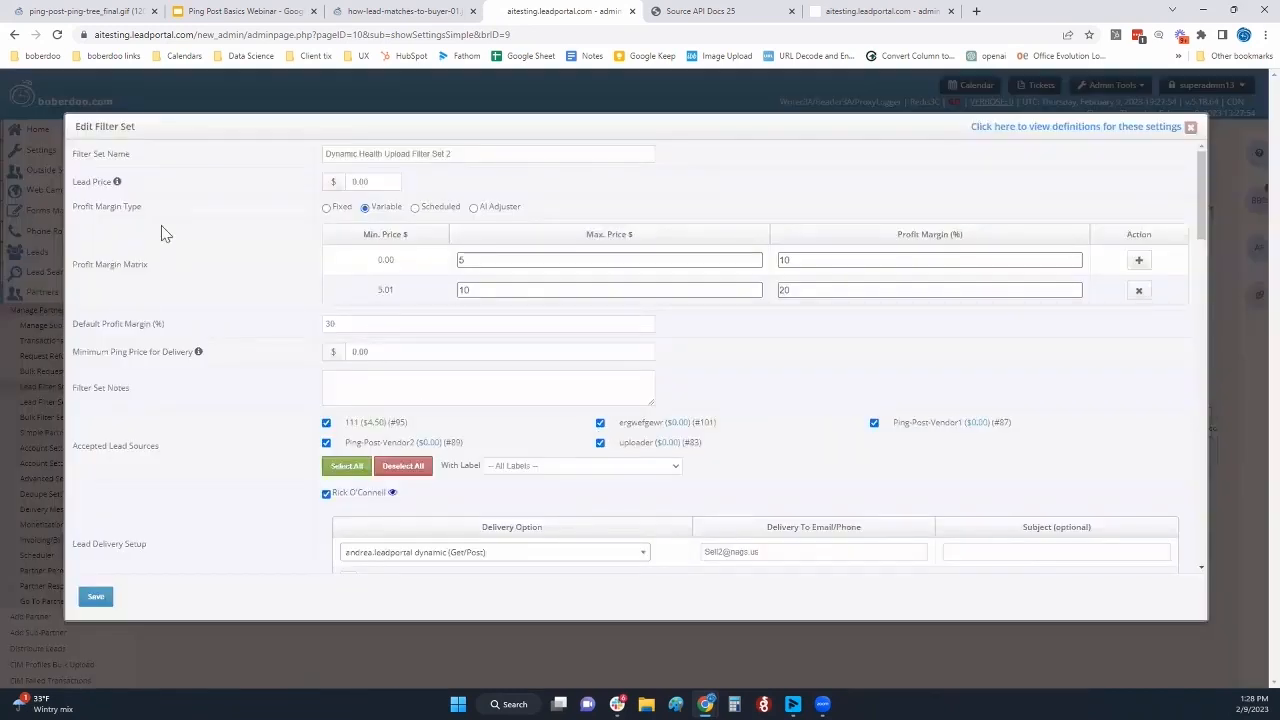
pyautogui.moveTo(73, 182); pyautogui.dragTo(114, 182)
pyautogui.doubleClick(361, 182)
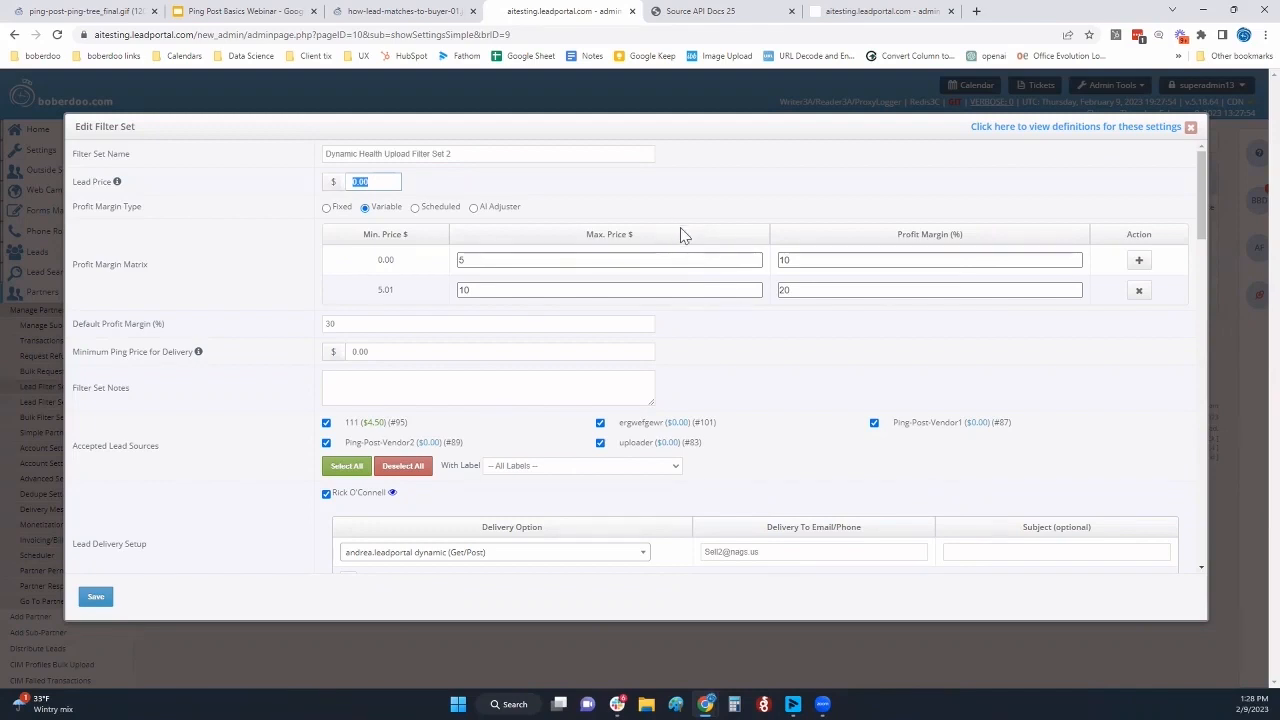
pyautogui.tripleClick(101, 207)
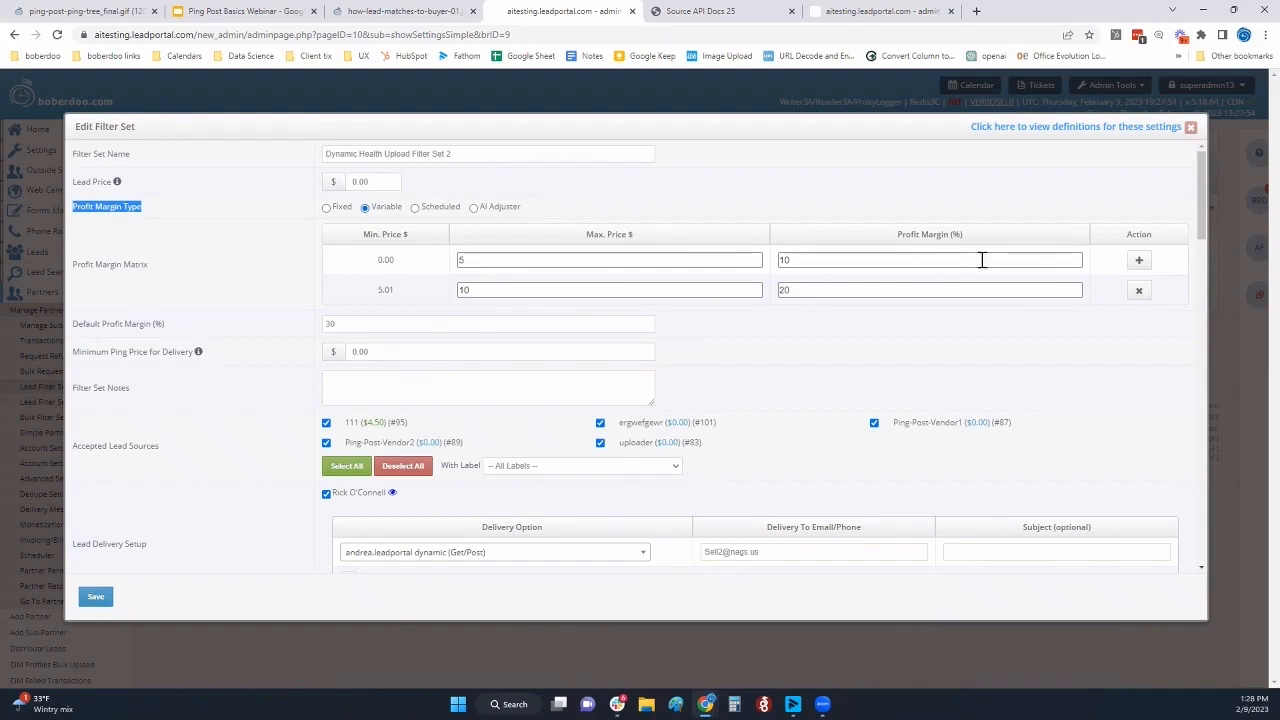
pyautogui.click(415, 208)
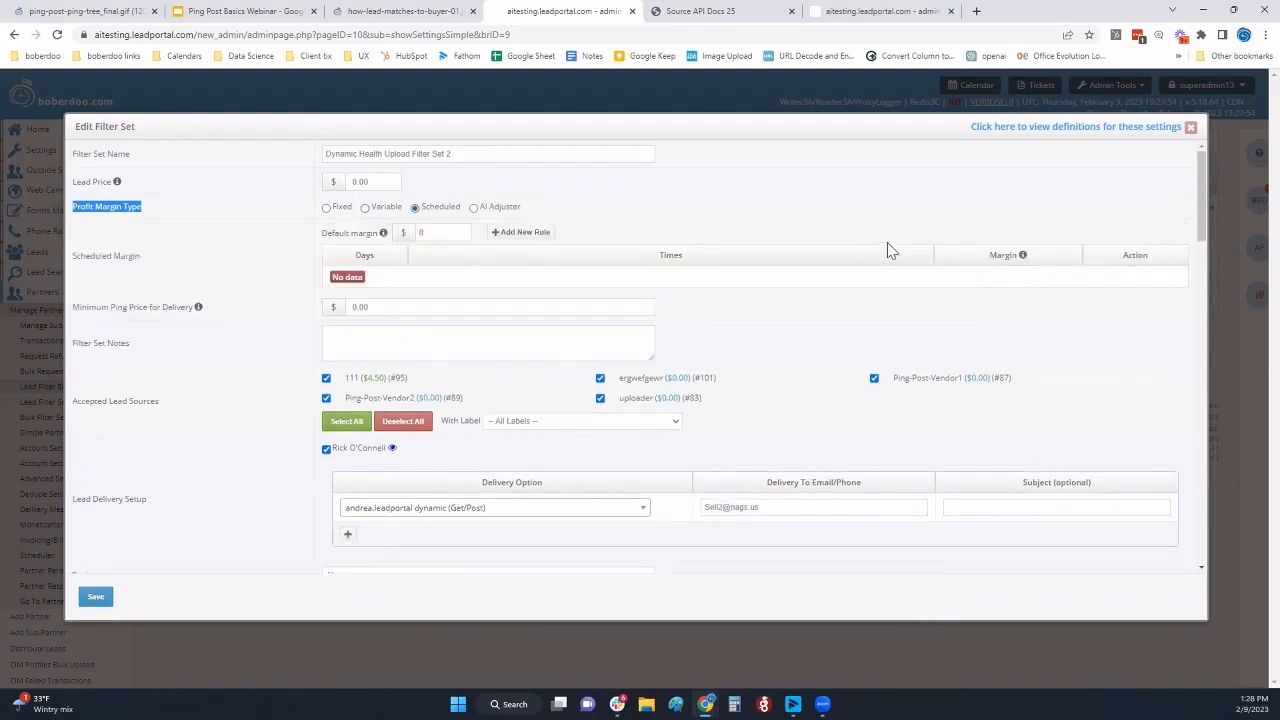
pyautogui.click(365, 208)
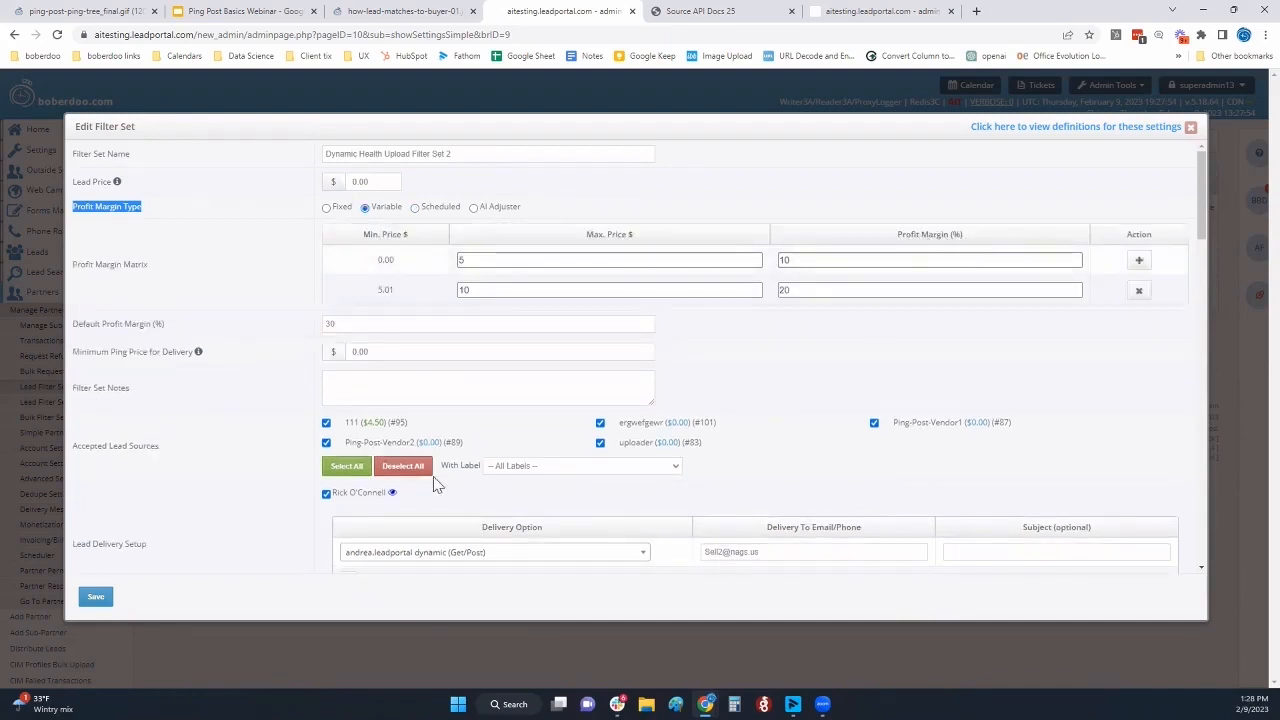
# Examine the price ranges and percentages in the variable profit margin matrix, along with the default profit margin.
pyautogui.tripleClick(118, 265)
pyautogui.scroll(-1, 903, 246)
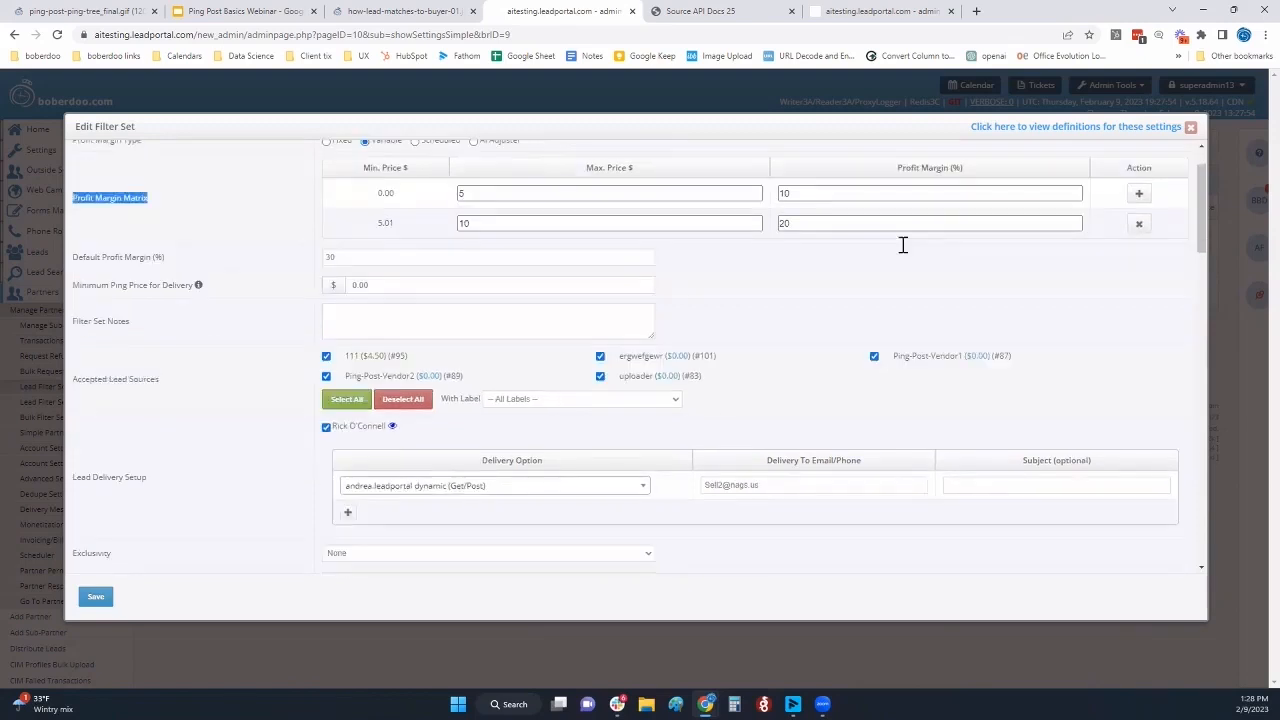
pyautogui.scroll(1, 983, 240)
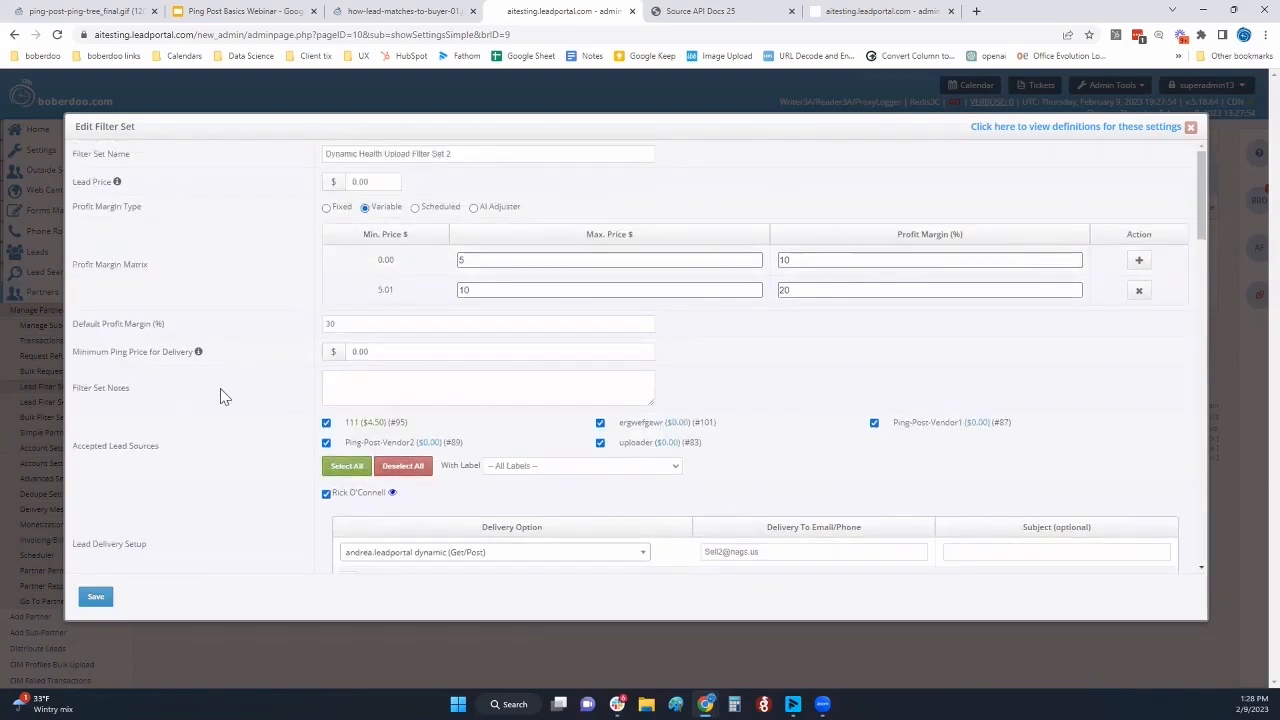
pyautogui.doubleClick(385, 260)
pyautogui.press('Tab')
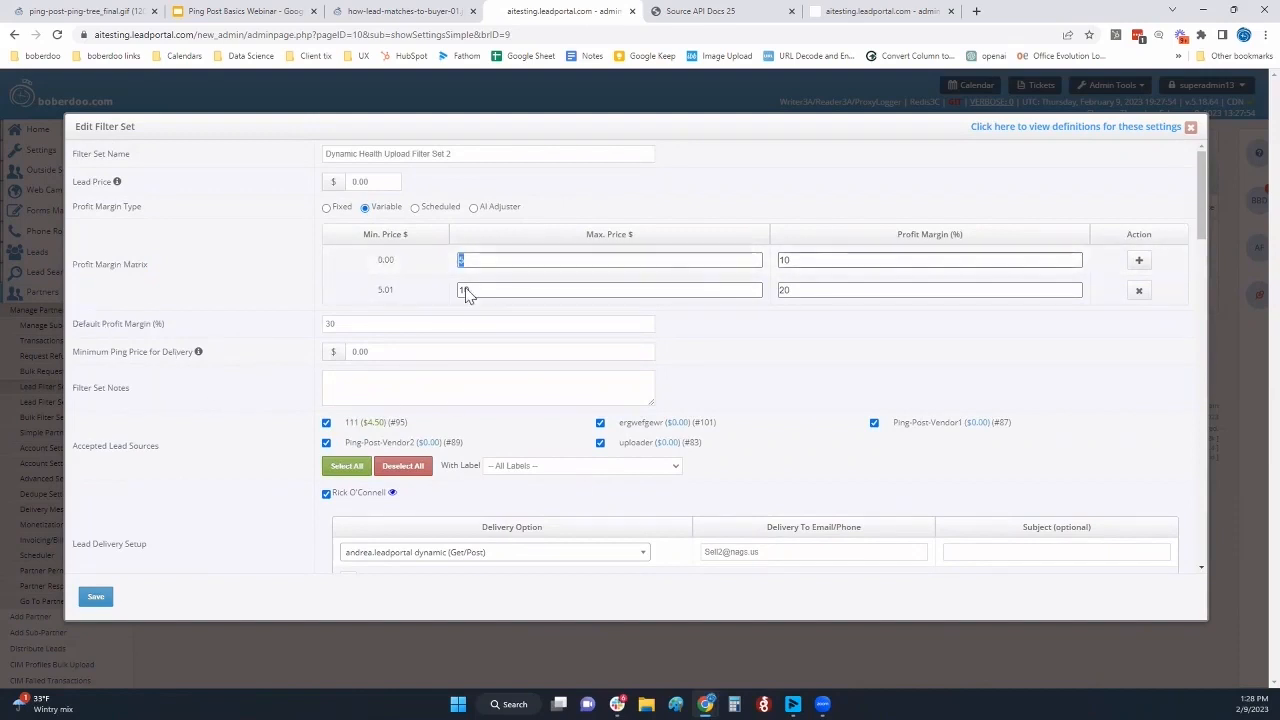
pyautogui.press('Tab')
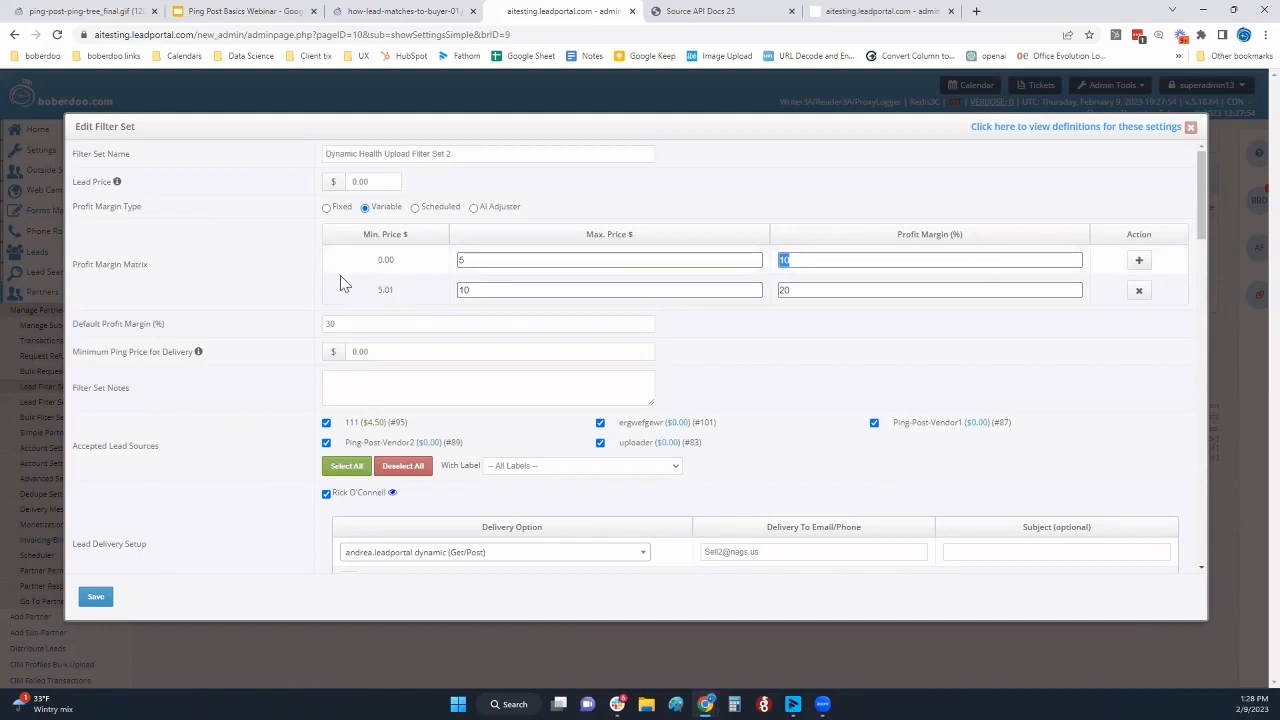
pyautogui.press('Tab')
pyautogui.press('Tab')
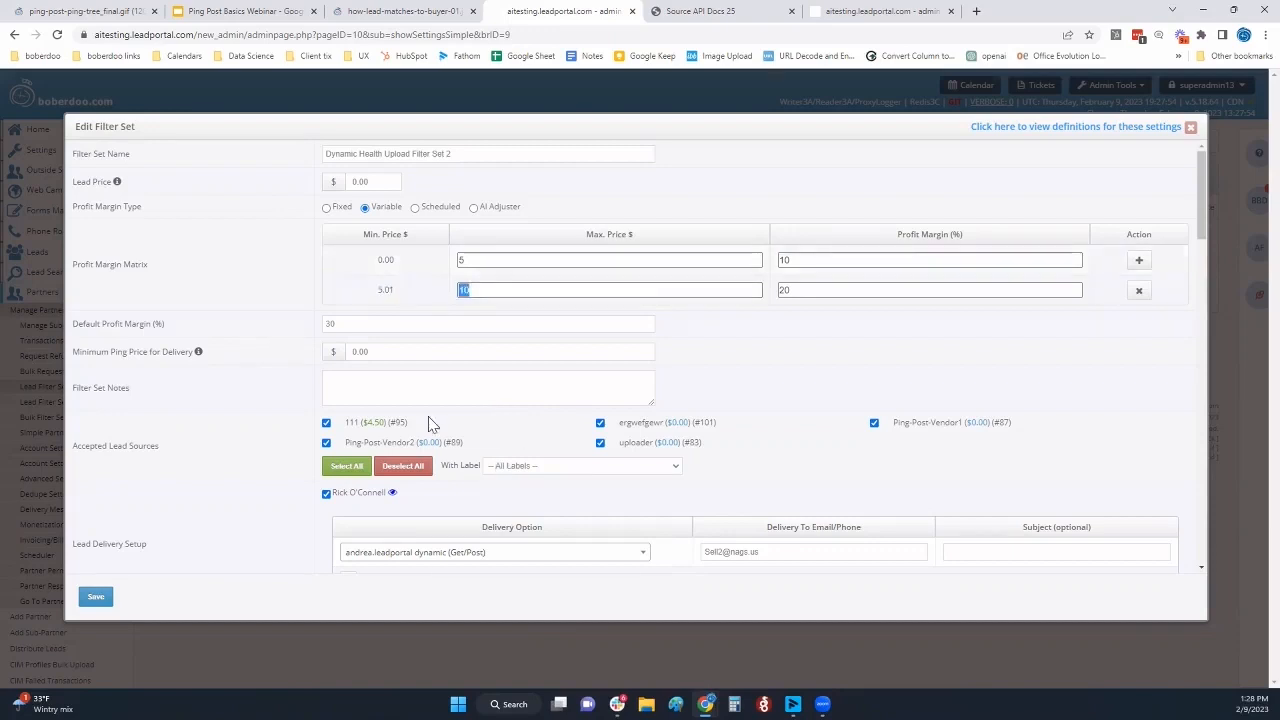
pyautogui.press('Tab')
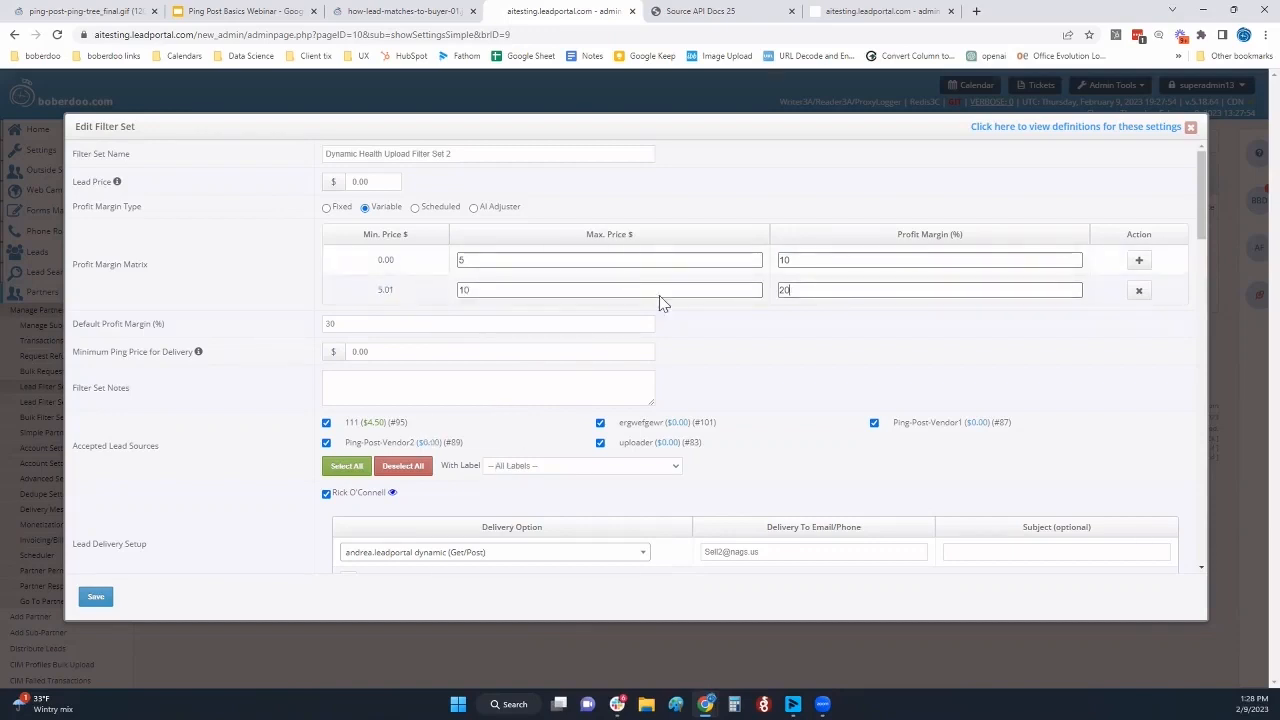
pyautogui.press('Tab')
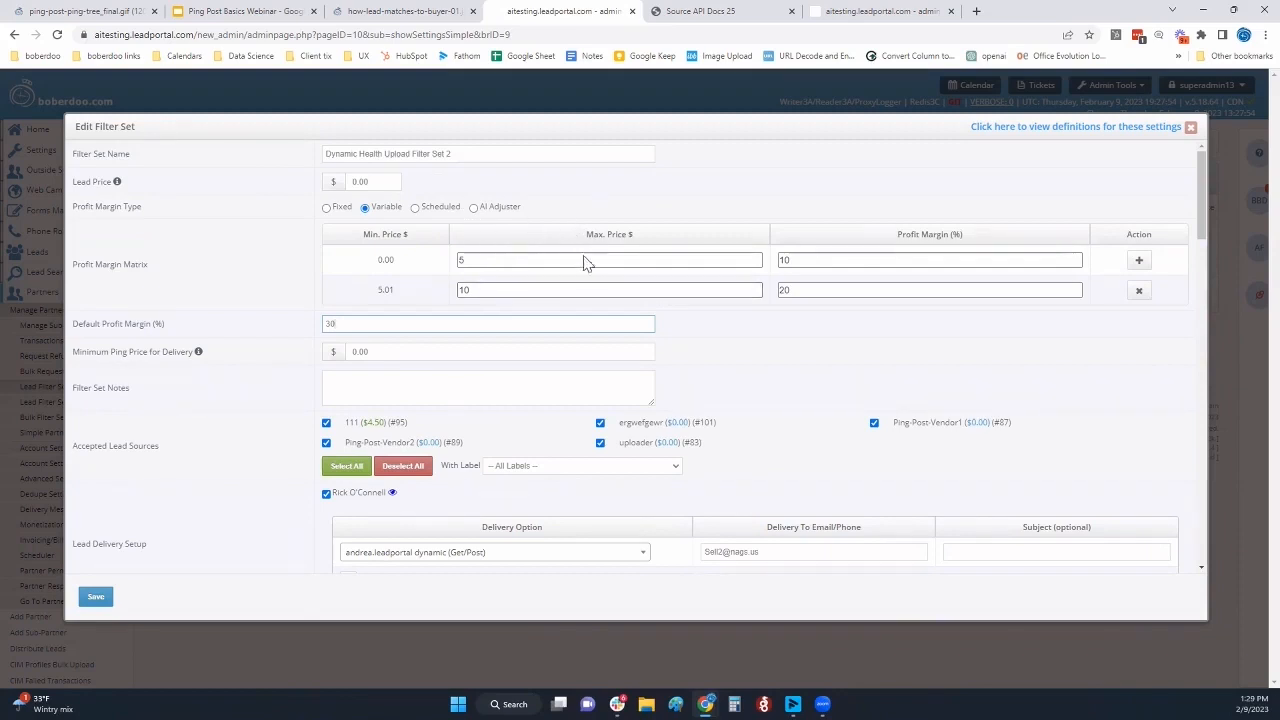
pyautogui.click(460, 262)
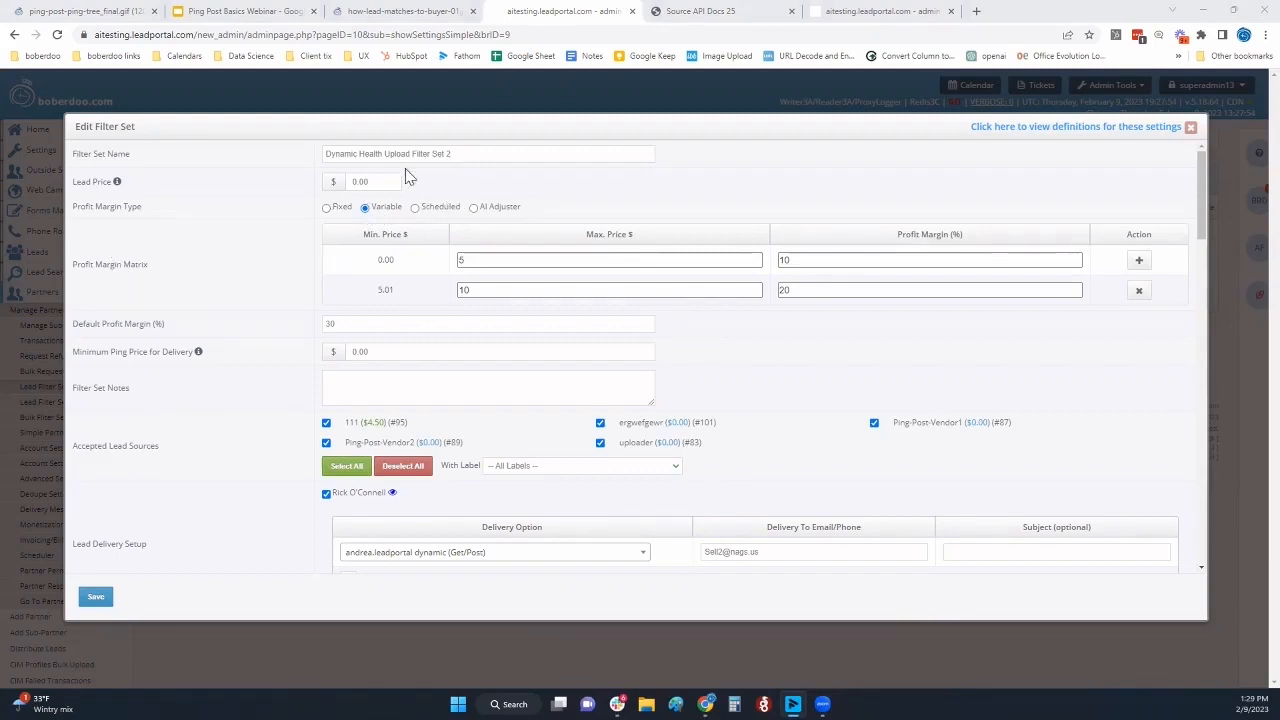
# Switch the profit margin type to Scheduled and add a new margin rule, viewing its day choices.
pyautogui.doubleClick(541, 205)
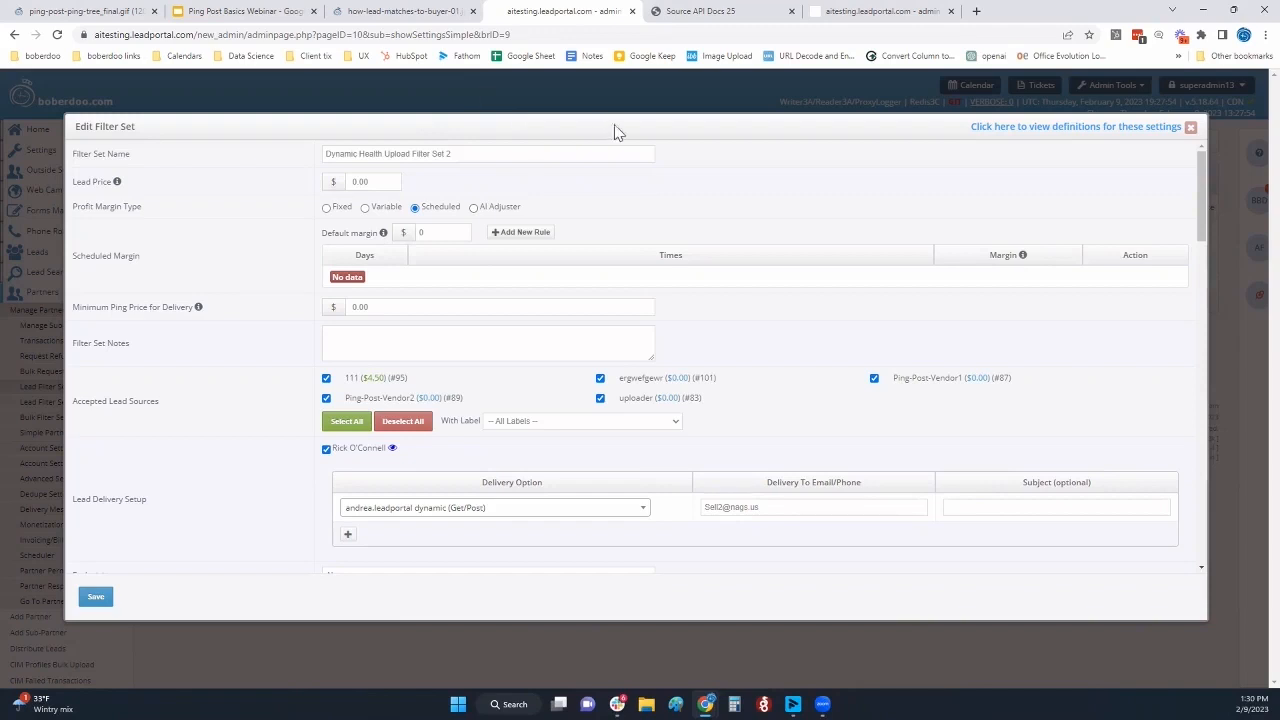
pyautogui.click(522, 232)
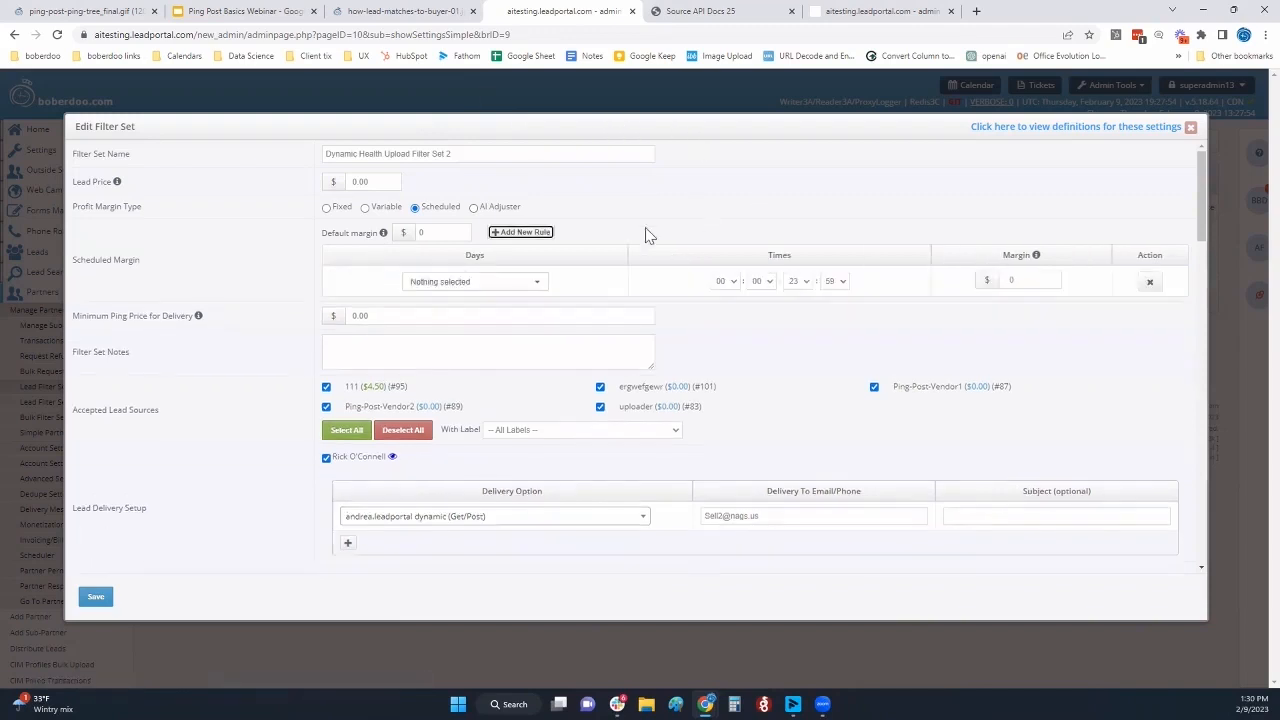
pyautogui.click(474, 282)
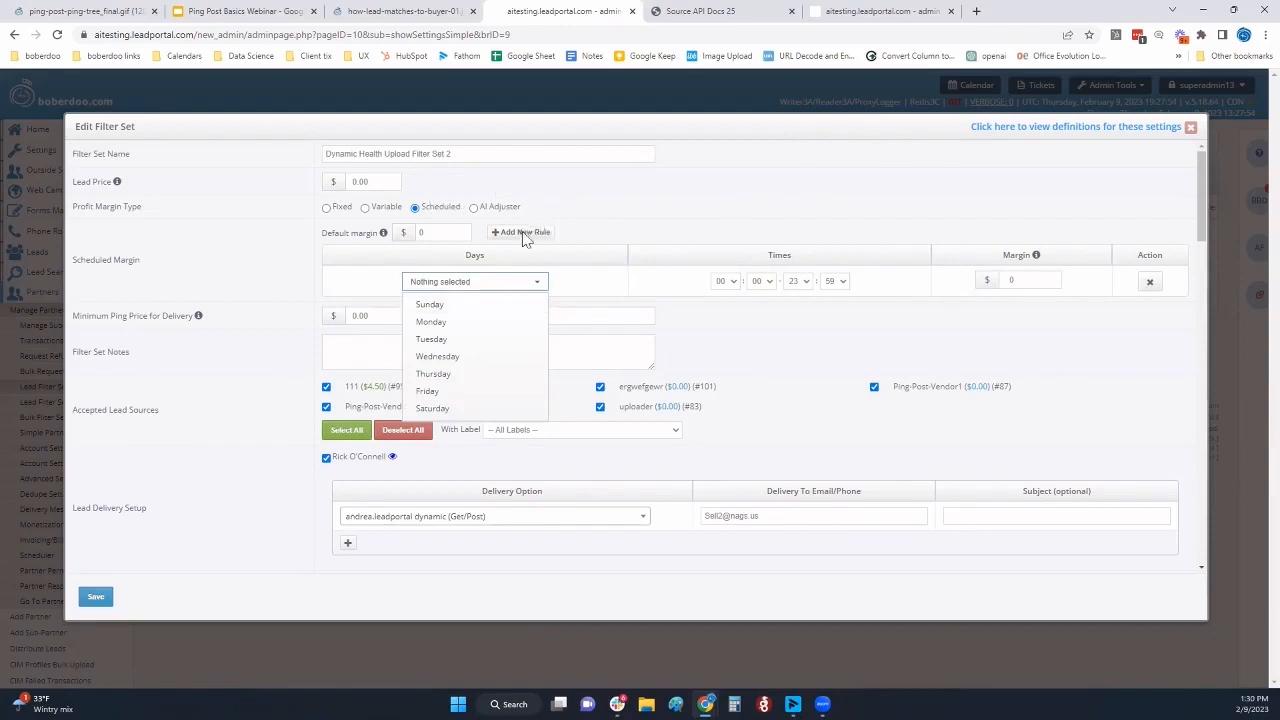
pyautogui.click(412, 210)
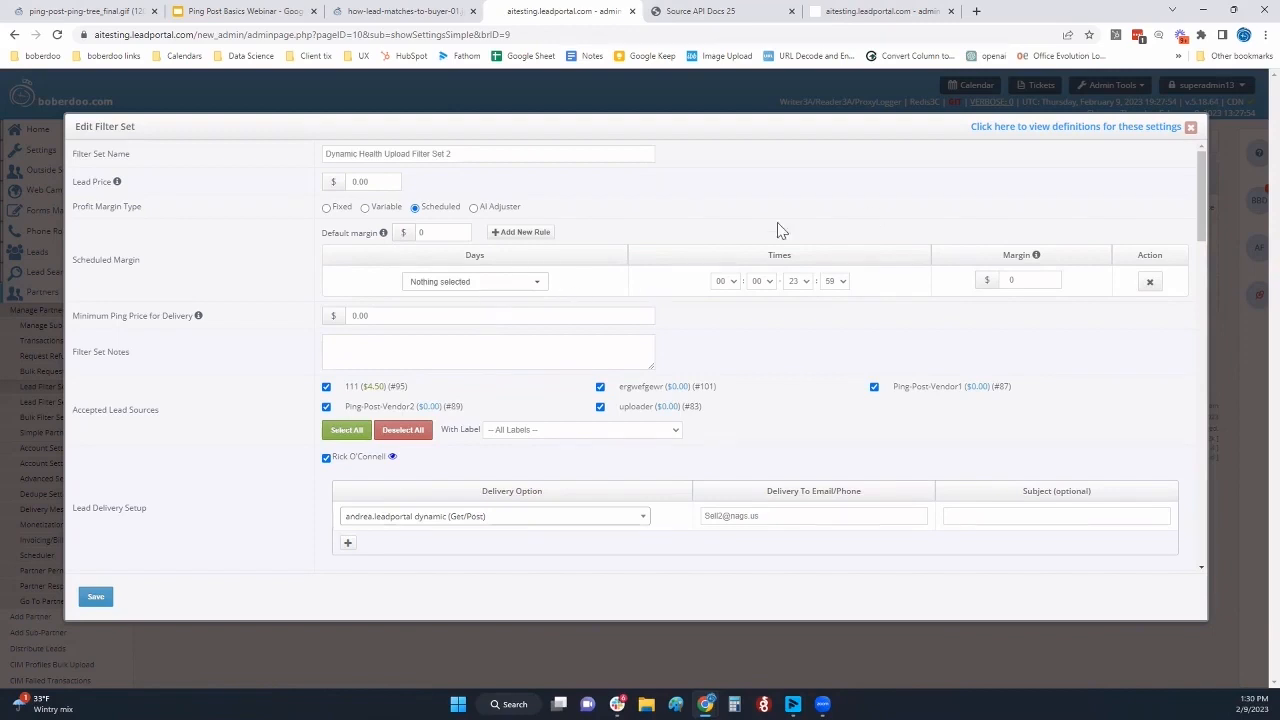
# Set the filter set's profit margin type to AI Adjuster and examine its minimum profit margin and minimum ping price settings.
pyautogui.press('Left')
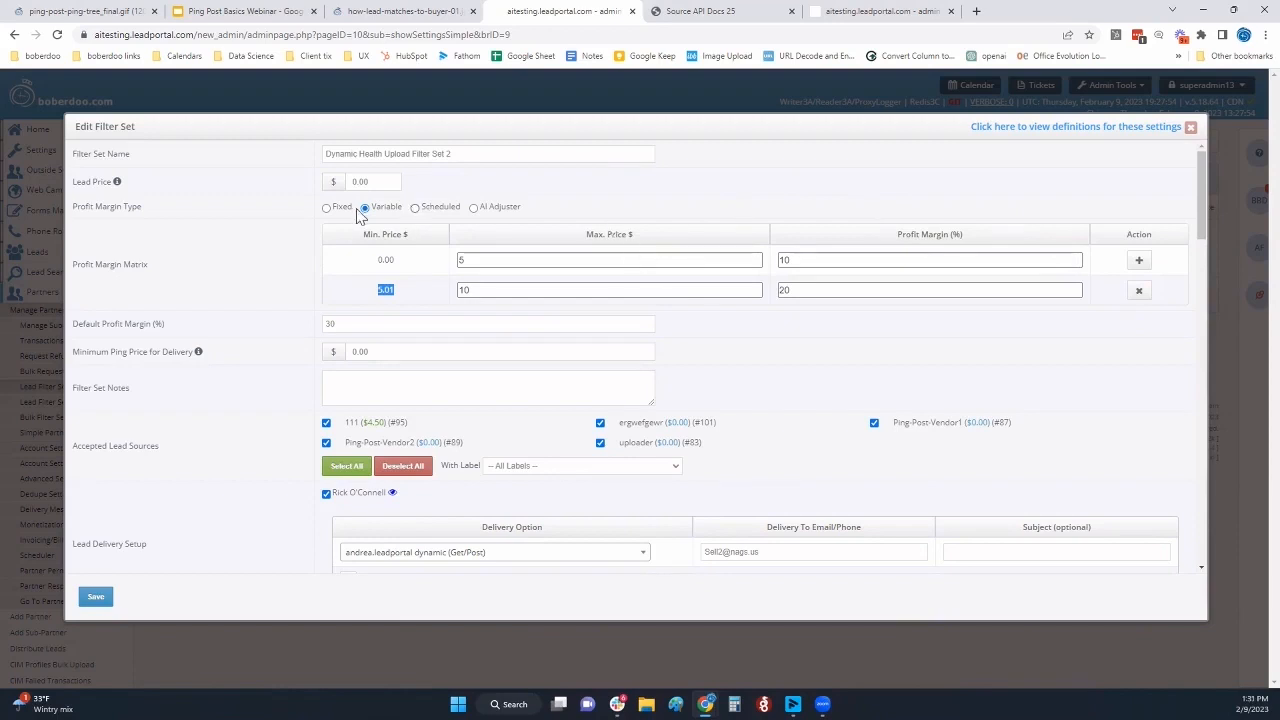
pyautogui.click(447, 243)
pyautogui.click(473, 207)
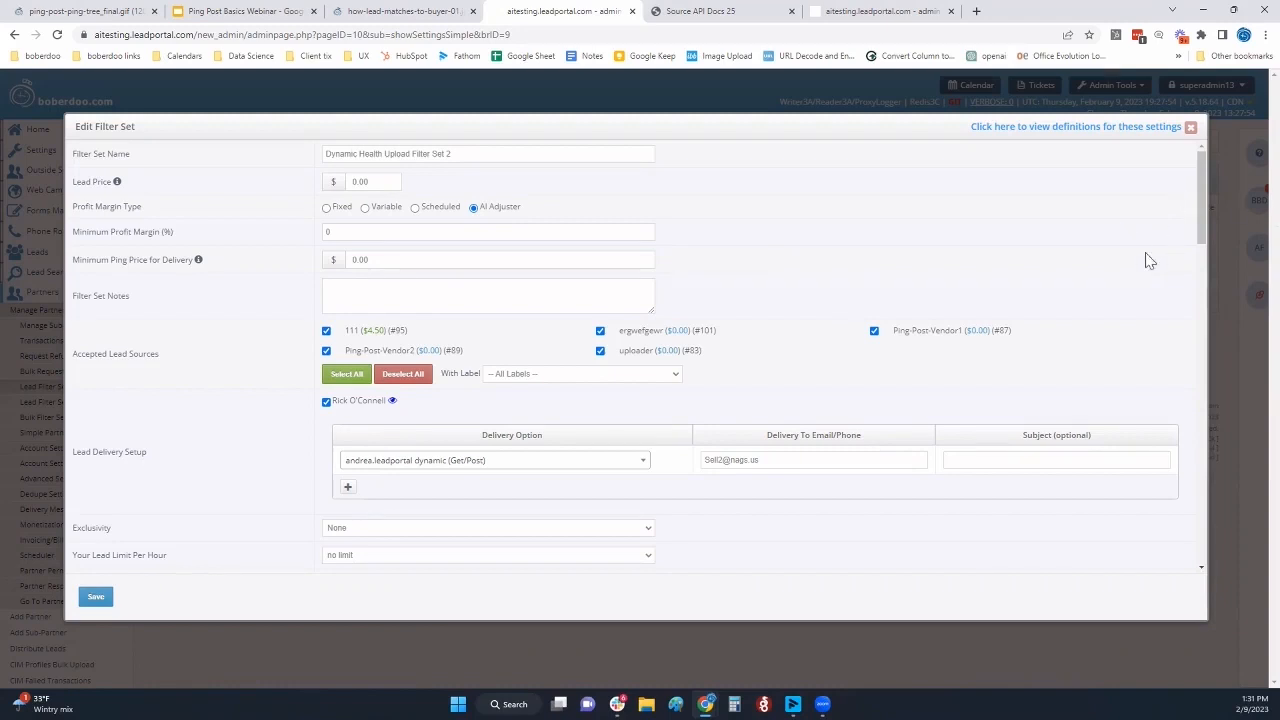
pyautogui.doubleClick(855, 149)
pyautogui.tripleClick(846, 204)
pyautogui.click(868, 204)
pyautogui.tripleClick(847, 218)
pyautogui.click(125, 250)
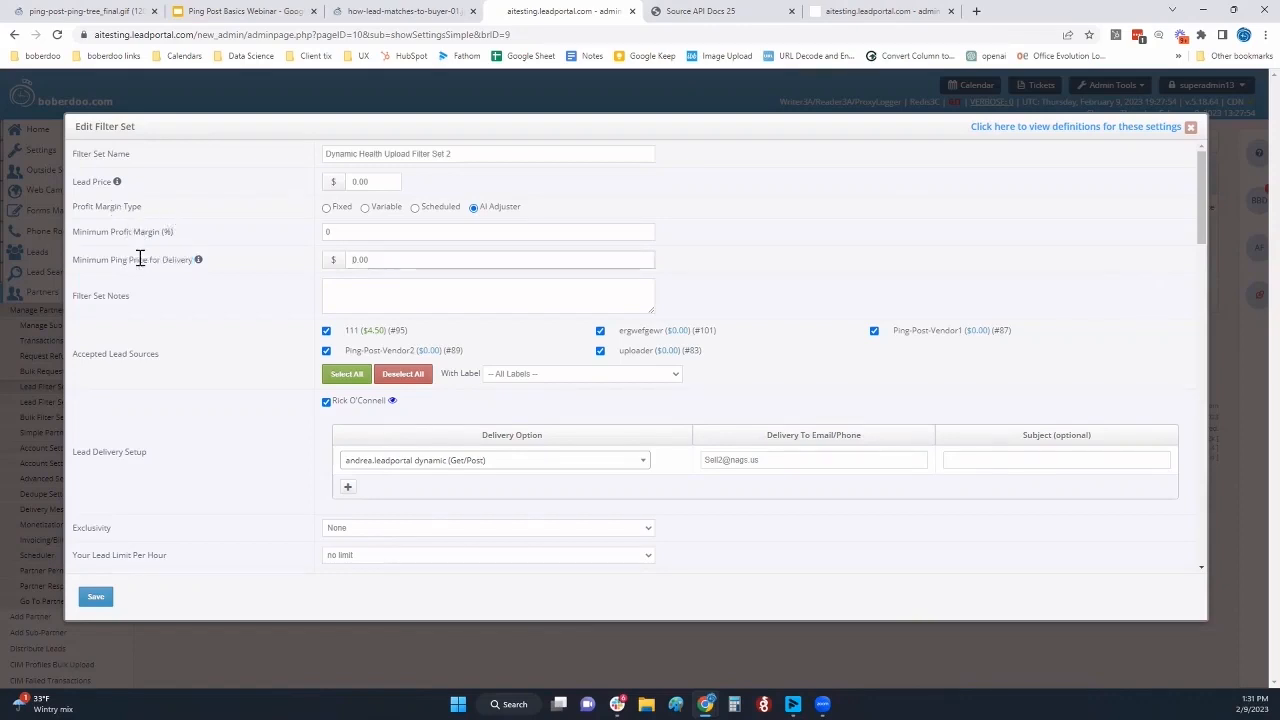